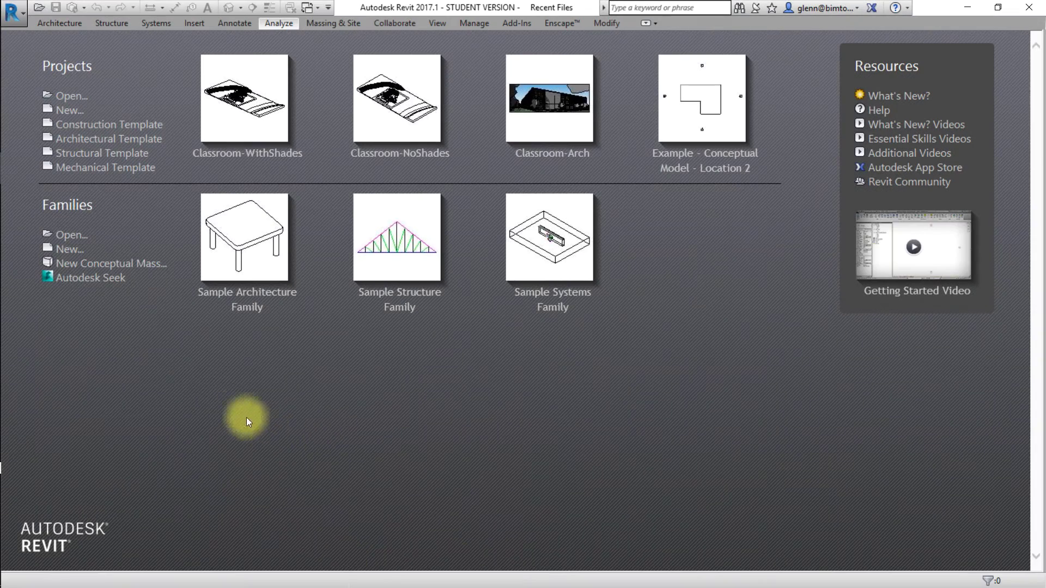
Open the Classroom-WithShades project and its 03 - Floor Public - Day Rendering perspective view
{"action": "left_click", "coordinate": [76, 97]}
{"action": "left_click", "coordinate": [309, 206]}
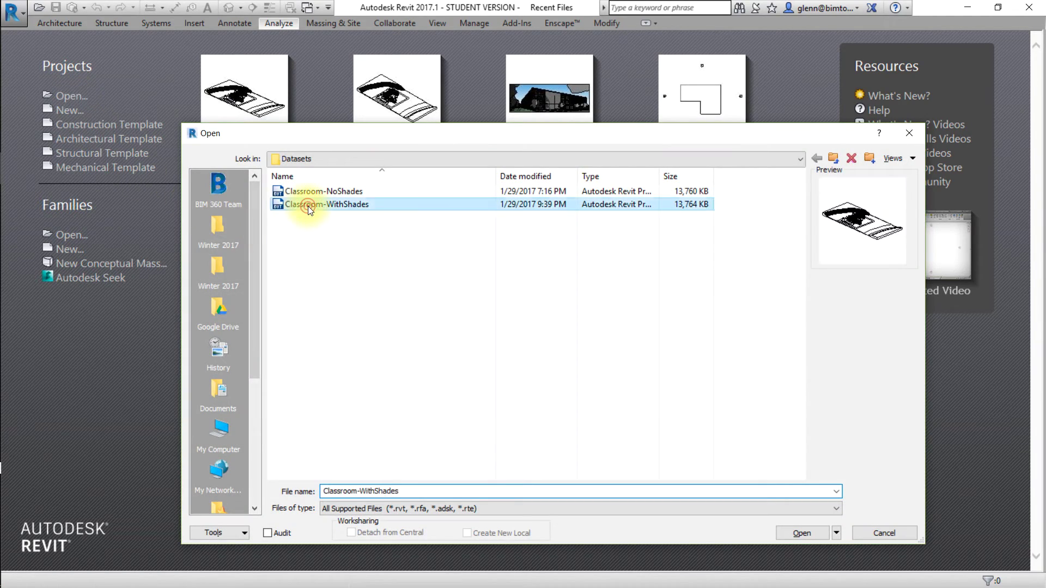
{"action": "left_click", "coordinate": [816, 531]}
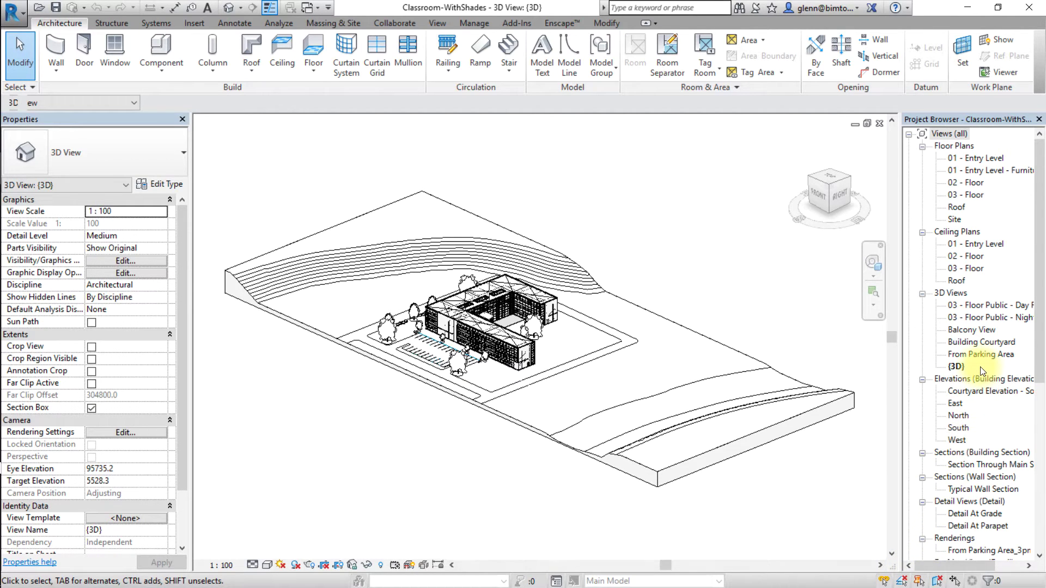
{"action": "double_click", "coordinate": [993, 306]}
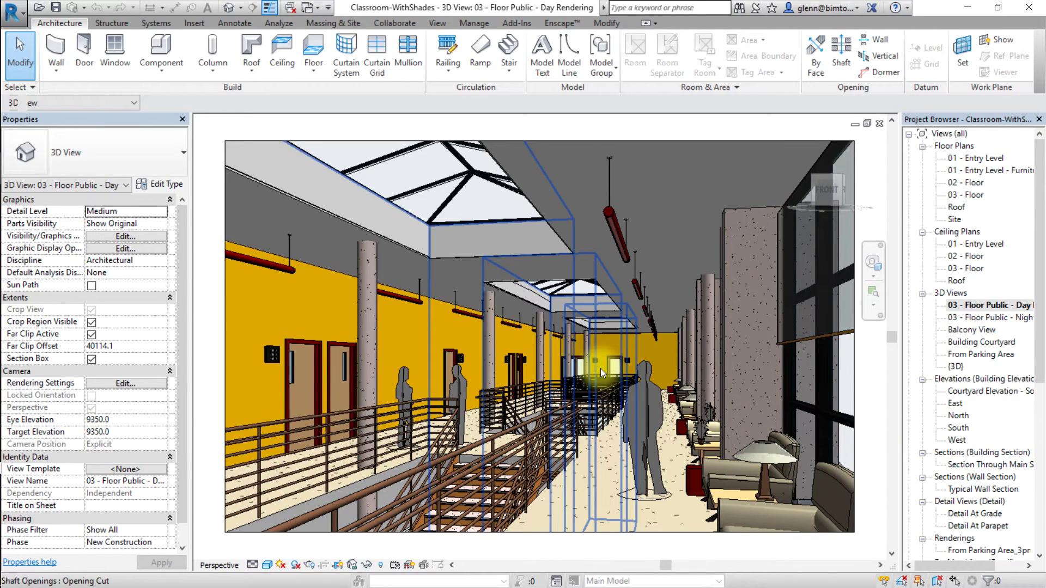
{"action": "left_click", "coordinate": [437, 26]}
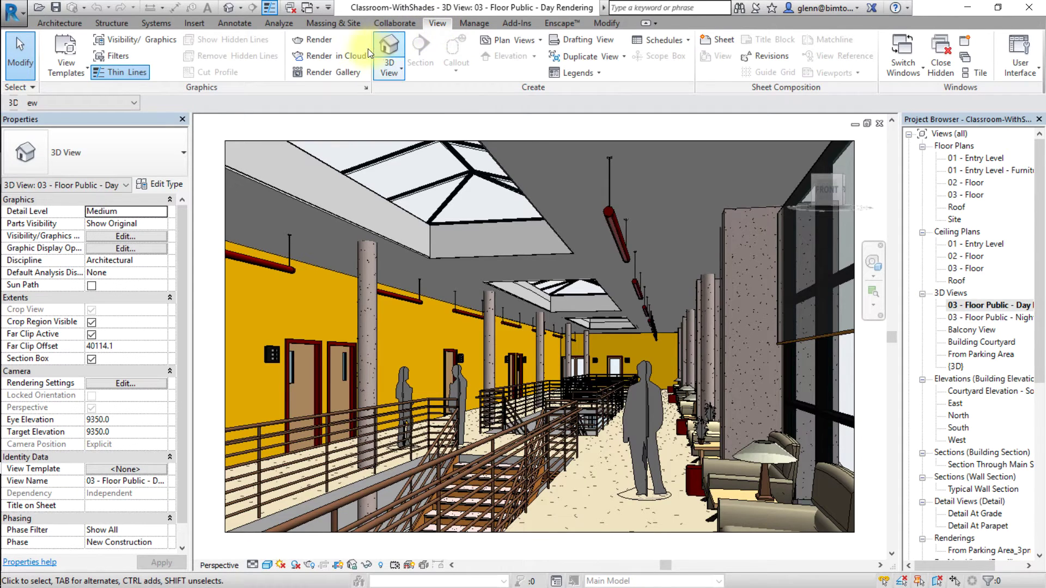
Launch Render in Cloud and continue past the Autodesk 360 welcome dialog
{"action": "left_click", "coordinate": [357, 60]}
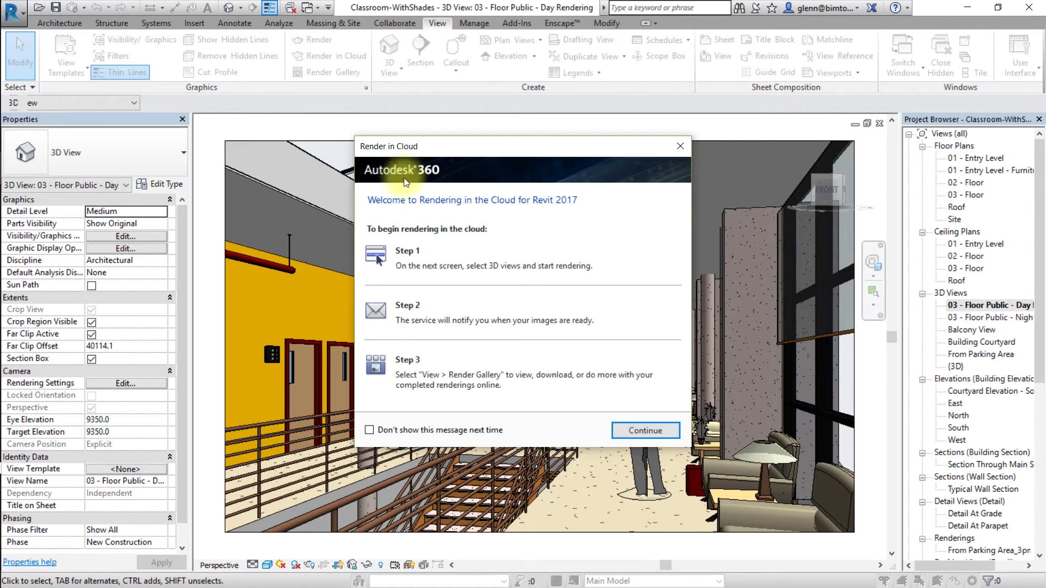
{"action": "left_click", "coordinate": [630, 436]}
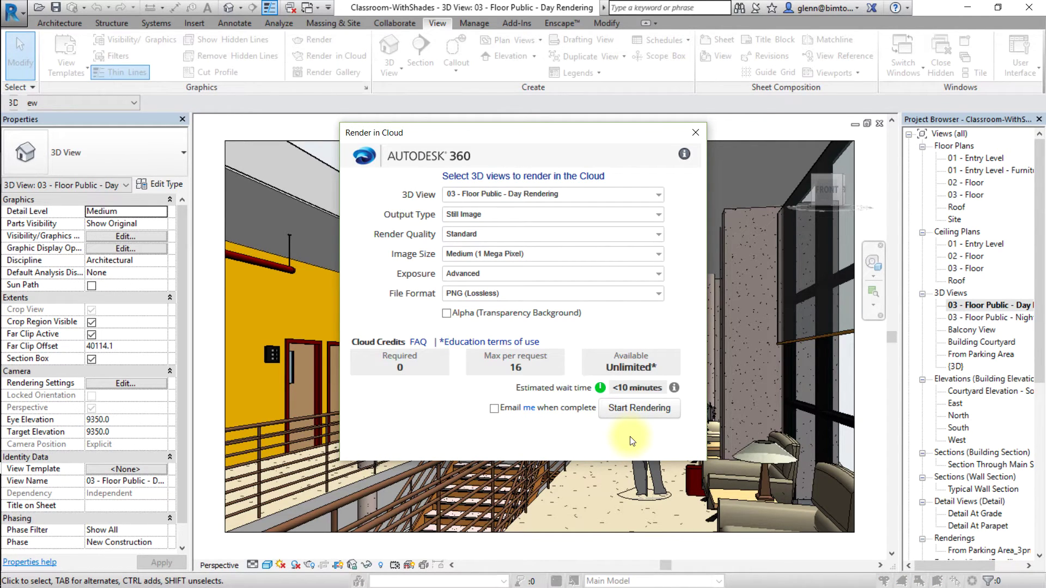
Limit the cloud render to only the 03 - Floor Public - Day Rendering view and bring up the output types
{"action": "left_click", "coordinate": [619, 195]}
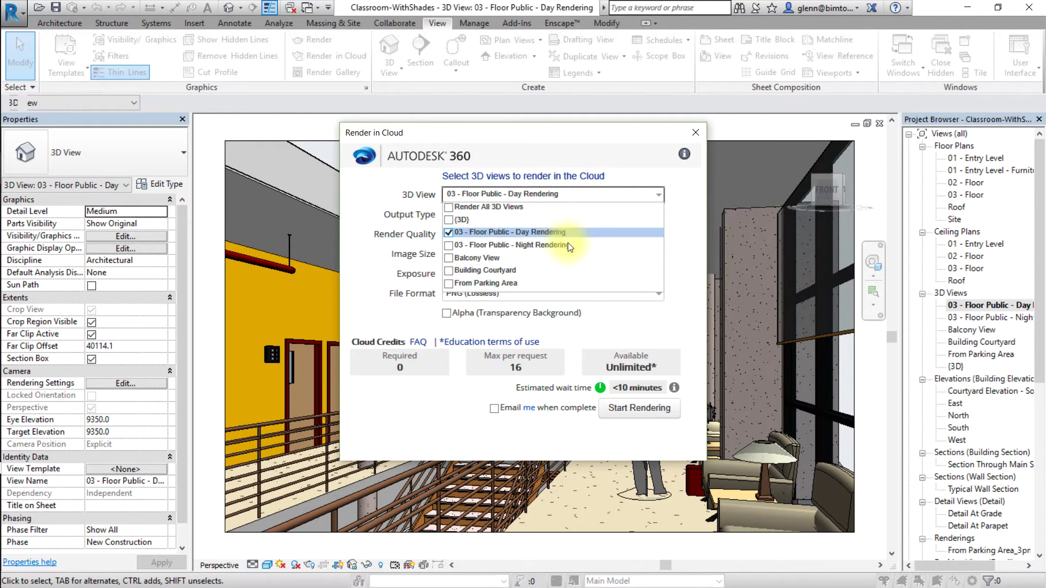
{"action": "left_click", "coordinate": [661, 316]}
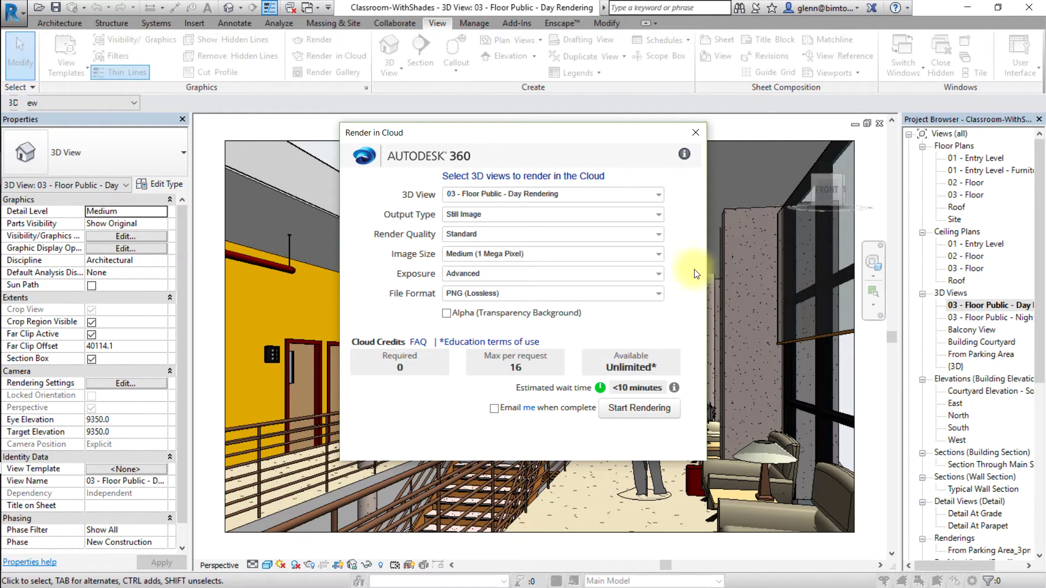
{"action": "left_click", "coordinate": [642, 216]}
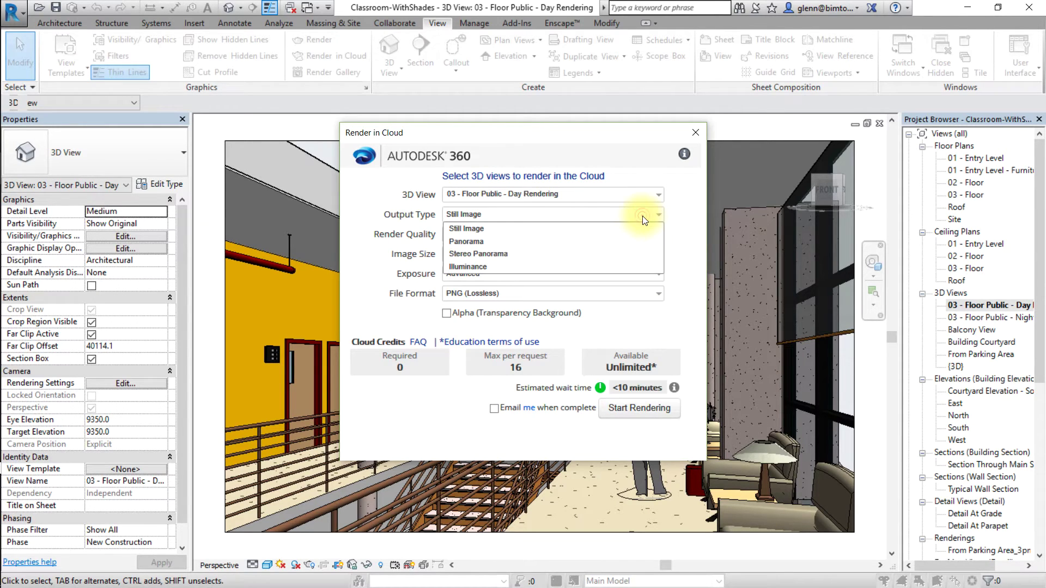
Set the output type to Illuminance with Medium (1 Mega Pixel) image size
{"action": "left_click", "coordinate": [572, 266]}
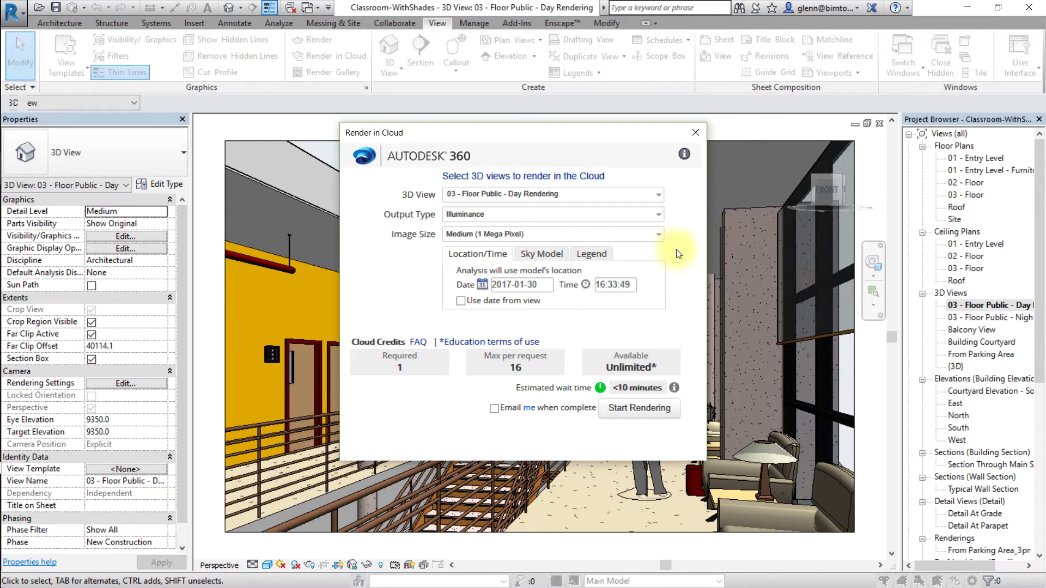
{"action": "left_click", "coordinate": [638, 236]}
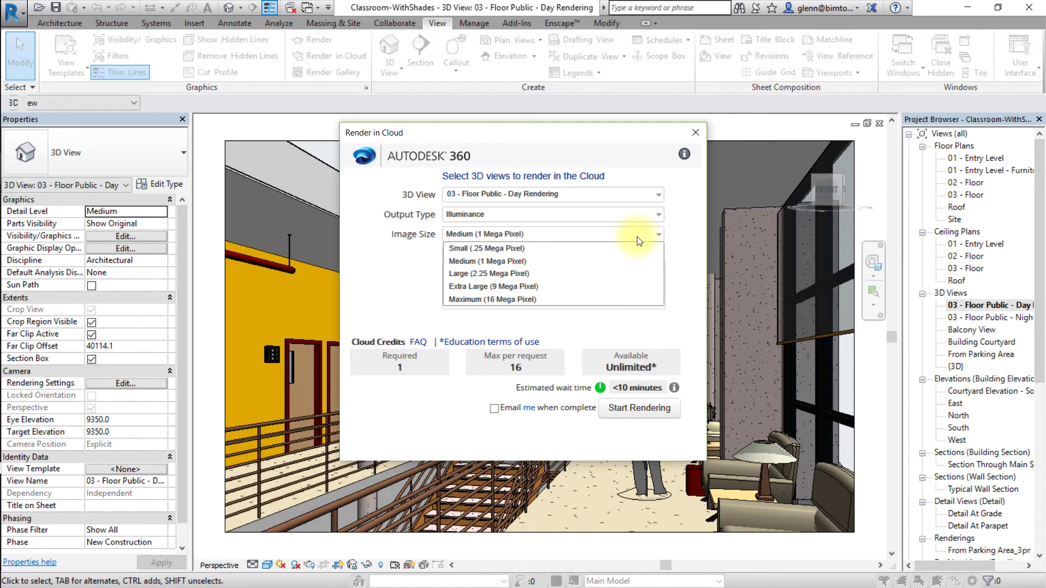
{"action": "left_click", "coordinate": [588, 261]}
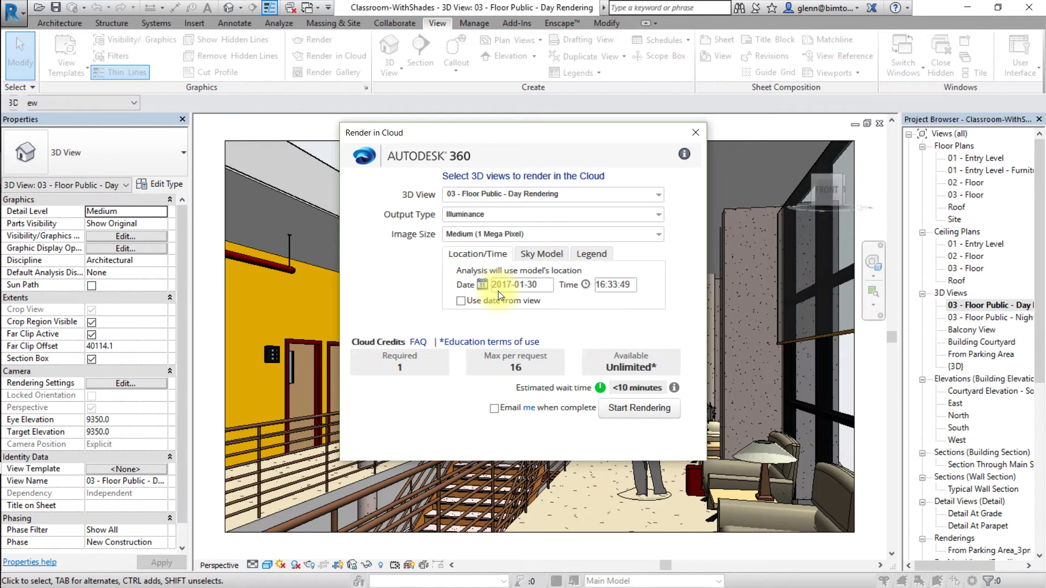
Edit the analysis time to 11:00:00 on 2017-01-30
{"action": "left_click", "coordinate": [602, 285]}
{"action": "left_click", "coordinate": [609, 286]}
{"action": "left_click", "coordinate": [622, 285]}
Keep the Perez All-Weather Sky model and Footcandles as the legend unit
{"action": "left_click", "coordinate": [560, 254]}
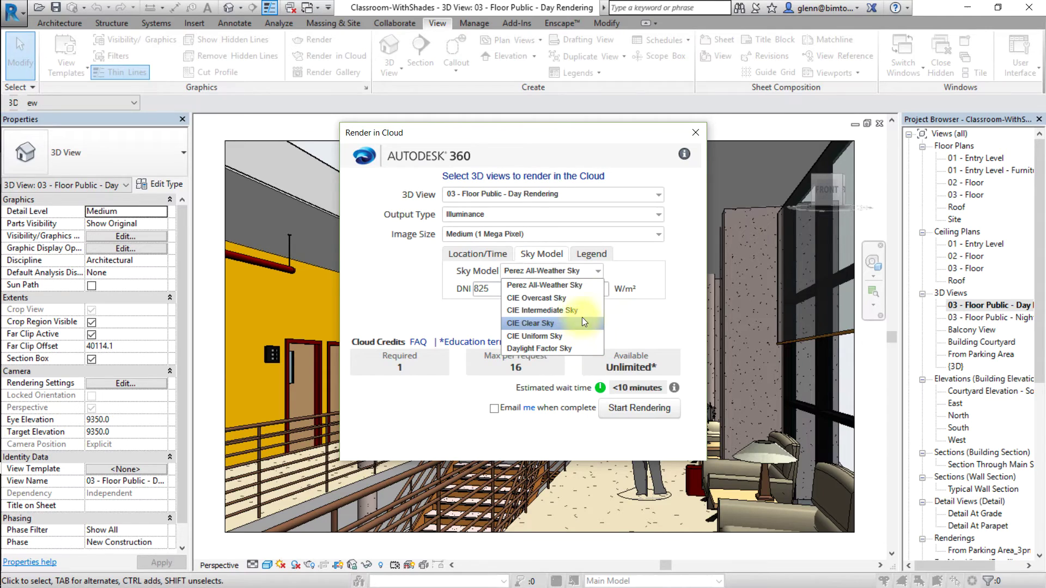
{"action": "left_click", "coordinate": [590, 285]}
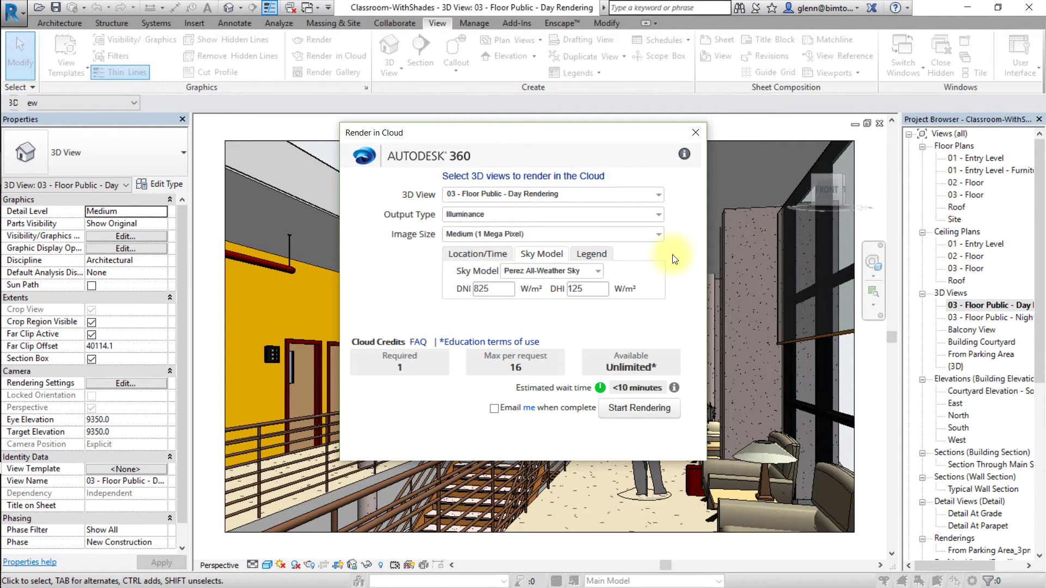
{"action": "left_click", "coordinate": [605, 255]}
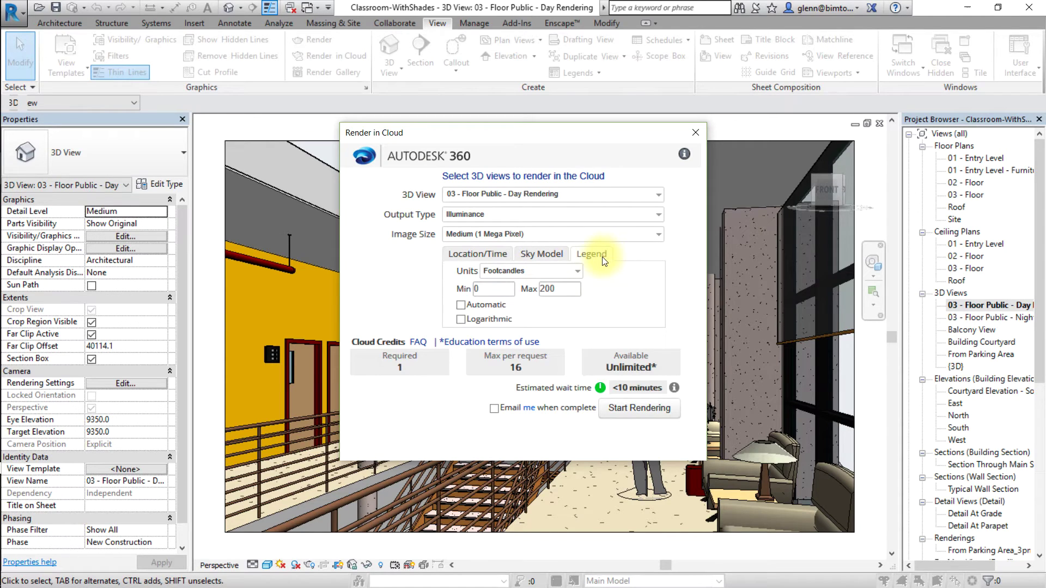
{"action": "left_click", "coordinate": [578, 270]}
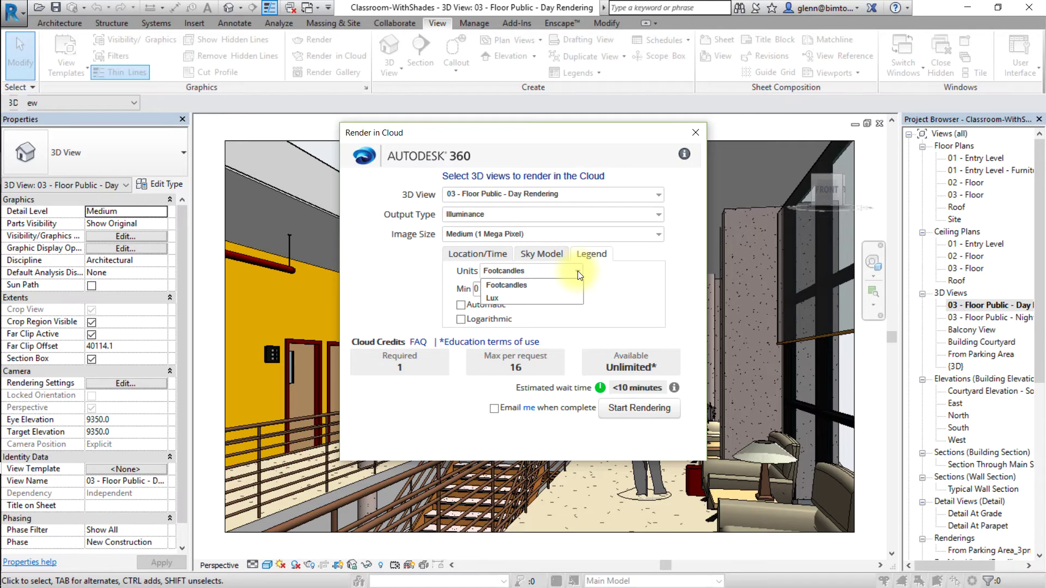
{"action": "left_click", "coordinate": [581, 286]}
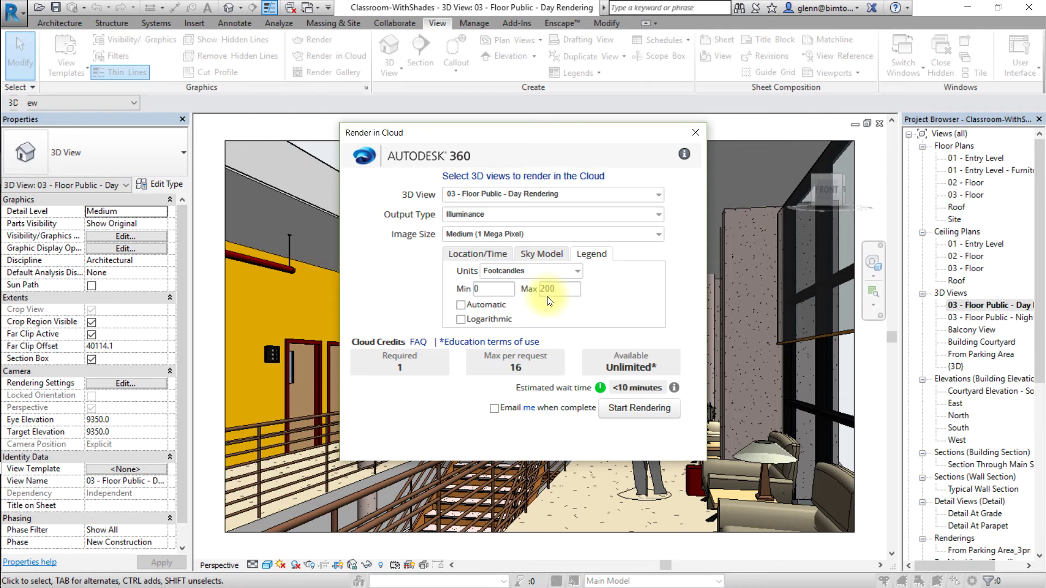
Enable the Automatic range and Logarithmic scale options on the footcandle legend
{"action": "left_click", "coordinate": [461, 305]}
{"action": "left_click", "coordinate": [462, 306]}
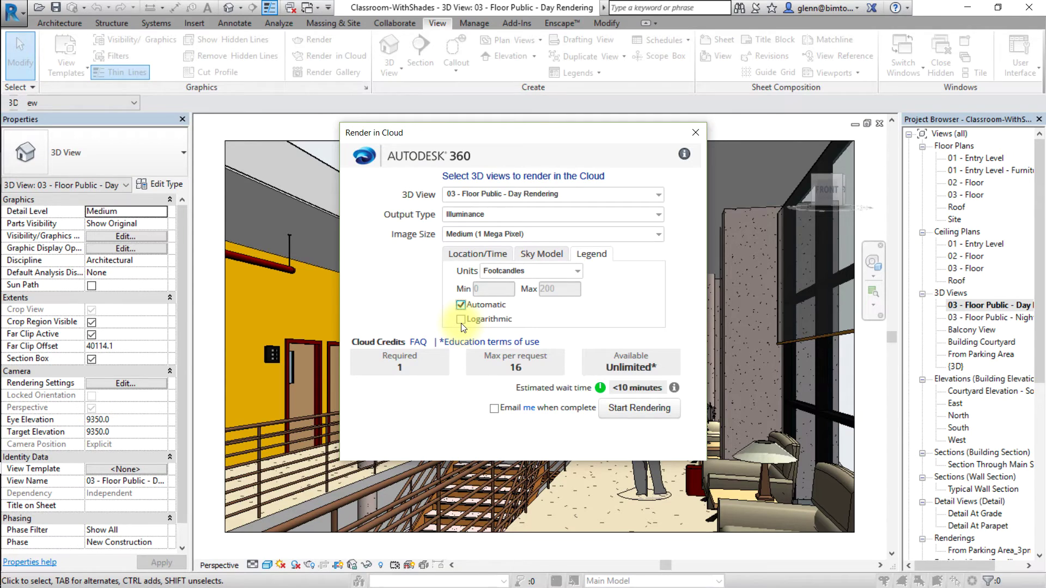
{"action": "left_click", "coordinate": [460, 320]}
Start the cloud rendering and accept the missing render appearance images warning
{"action": "left_click", "coordinate": [621, 415]}
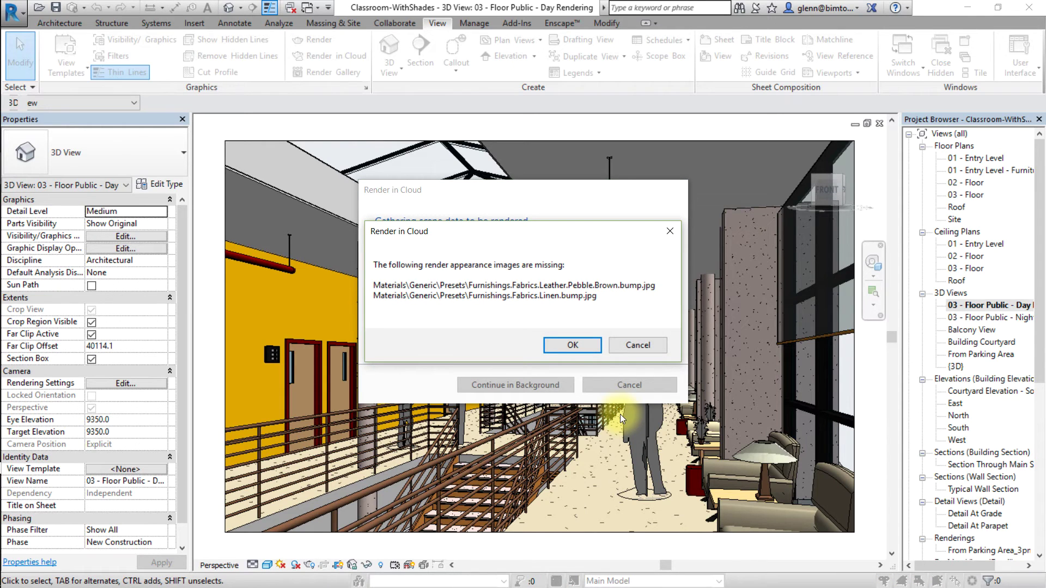
{"action": "left_click", "coordinate": [577, 347]}
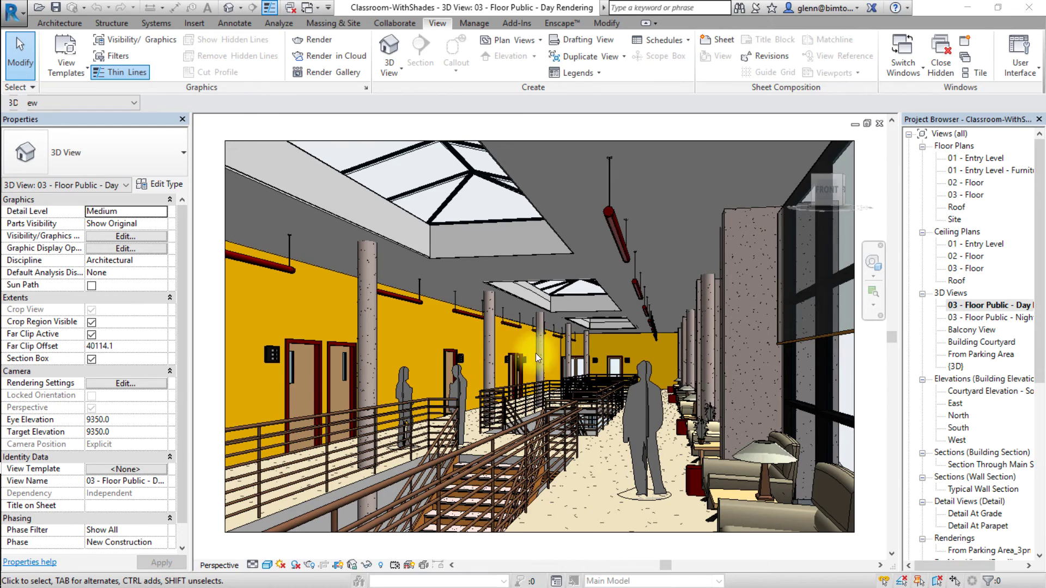
Open the Render Gallery and view the Classroom-WithShades illuminance image at full size
{"action": "left_click", "coordinate": [320, 74]}
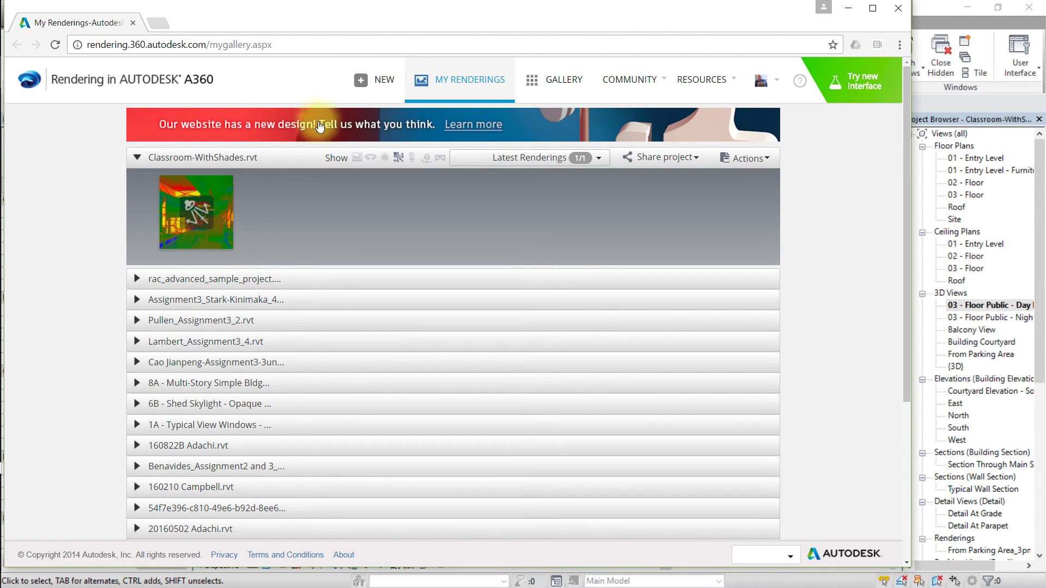
{"action": "mouse_move", "coordinate": [183, 245]}
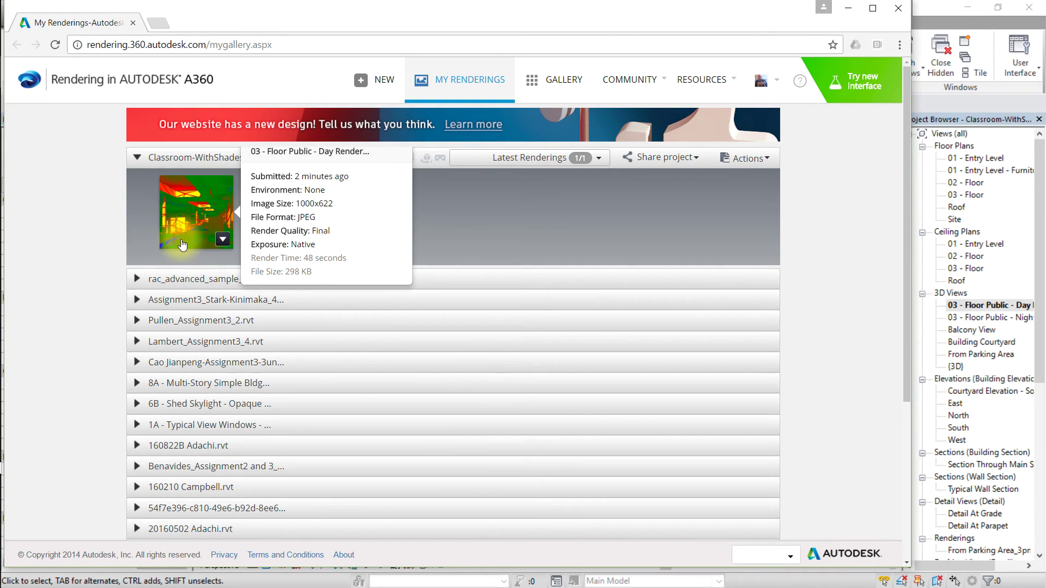
{"action": "left_click", "coordinate": [181, 241]}
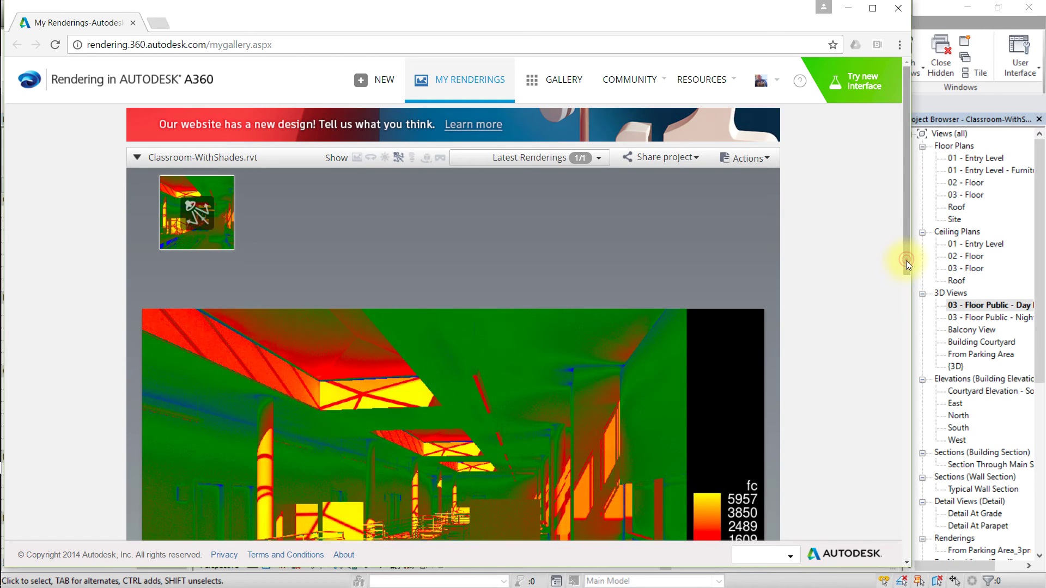
{"action": "scroll", "coordinate": [906, 259], "scroll_direction": "down", "scroll_amount": 4}
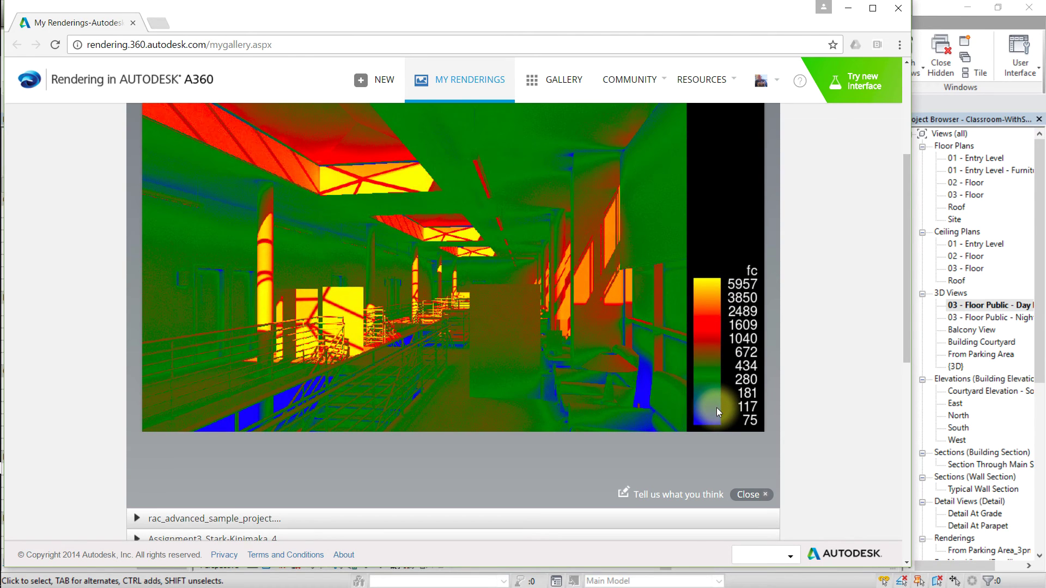
{"action": "scroll", "coordinate": [717, 408], "scroll_direction": "up", "scroll_amount": 1}
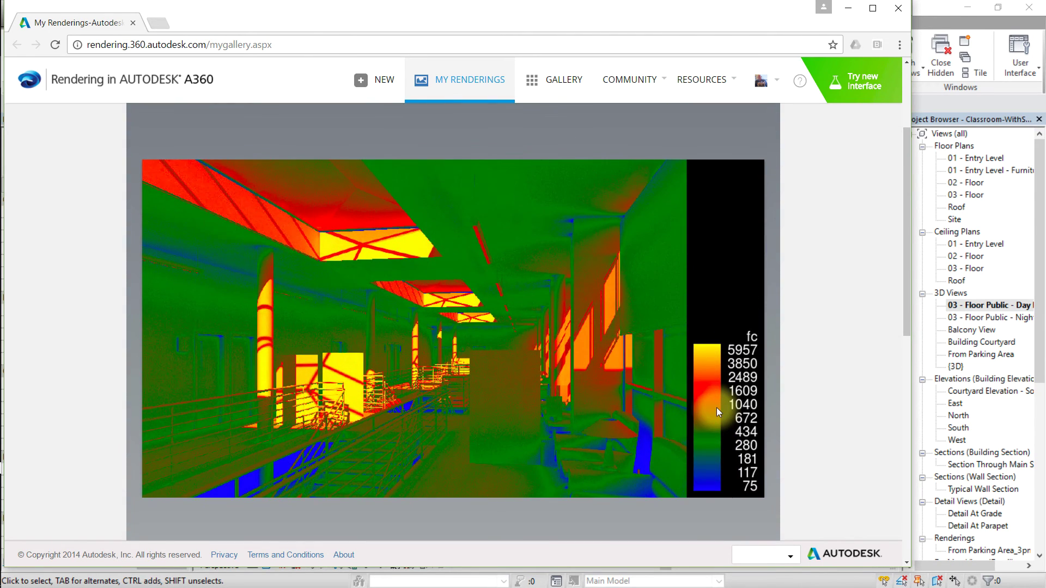